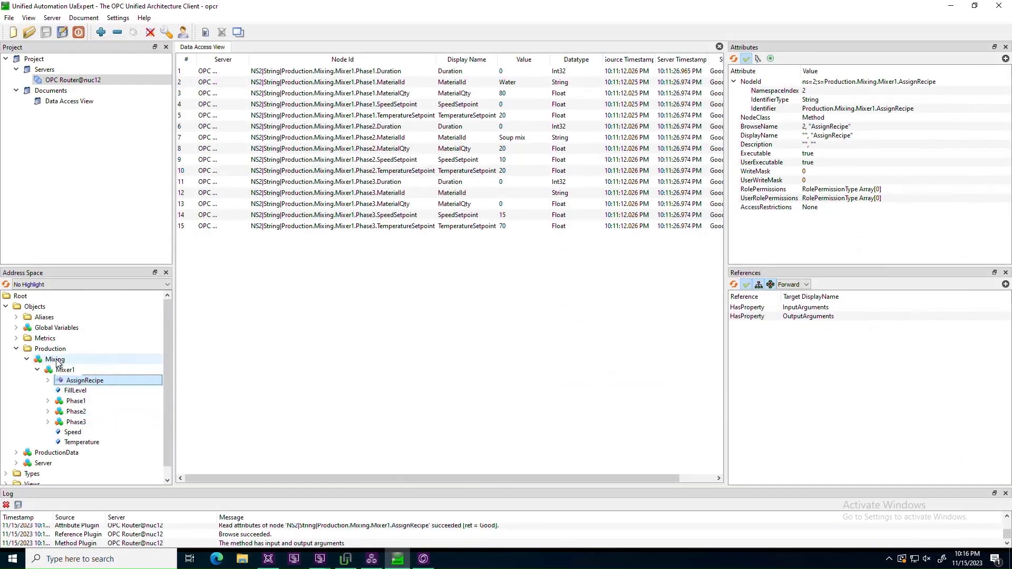
left_click(67, 370)
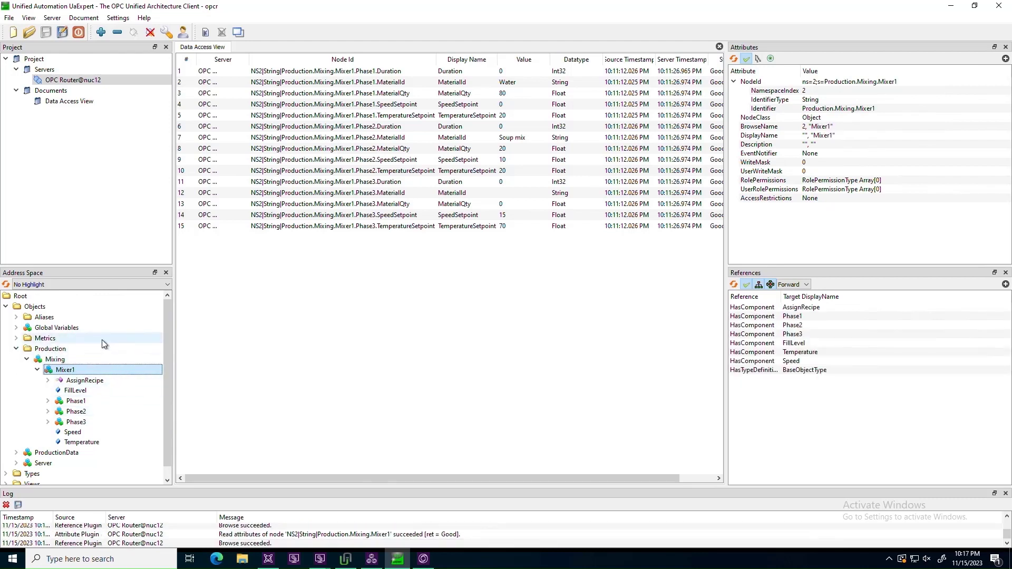
left_click(94, 382)
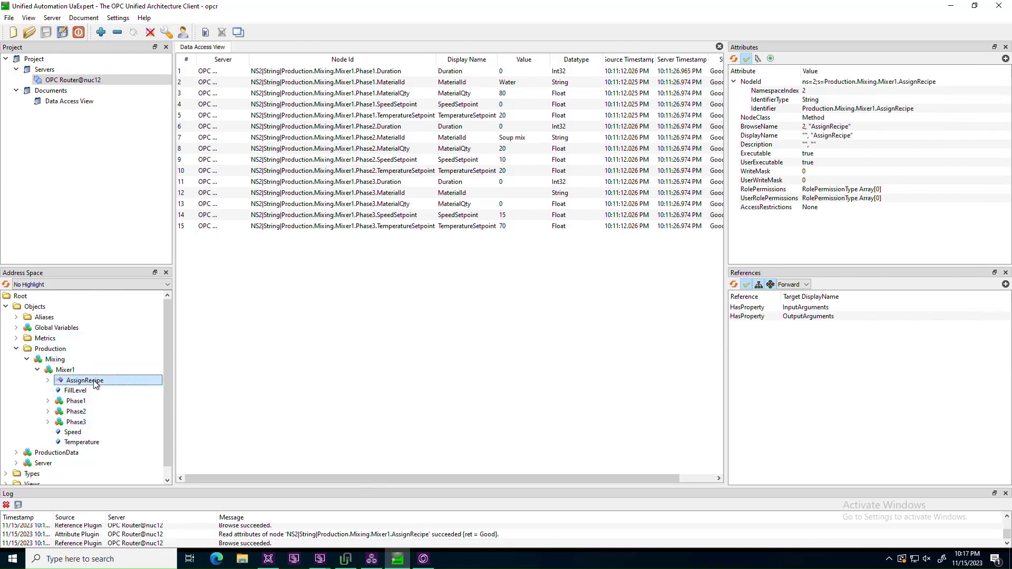
right_click(95, 383)
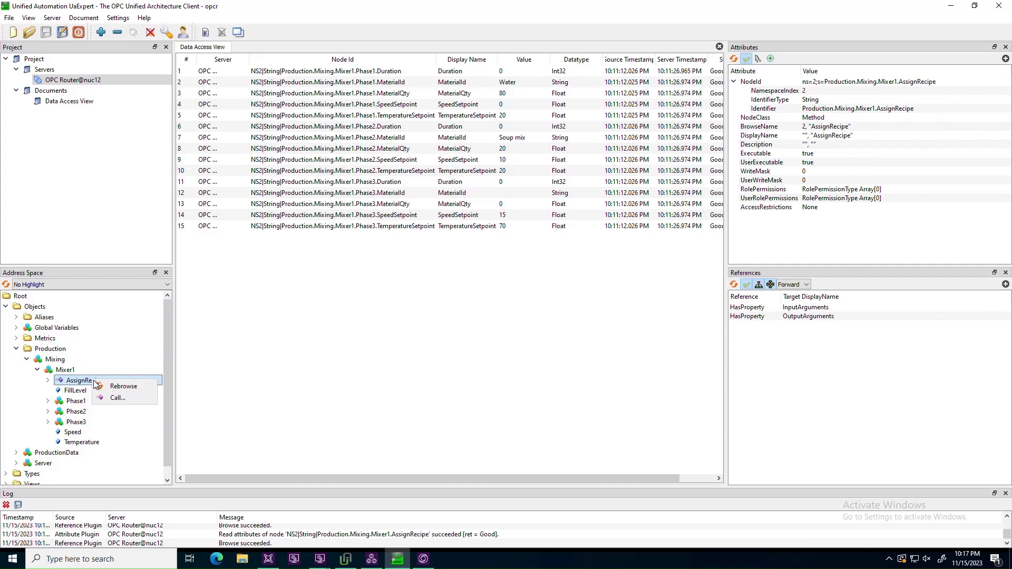
left_click(122, 397)
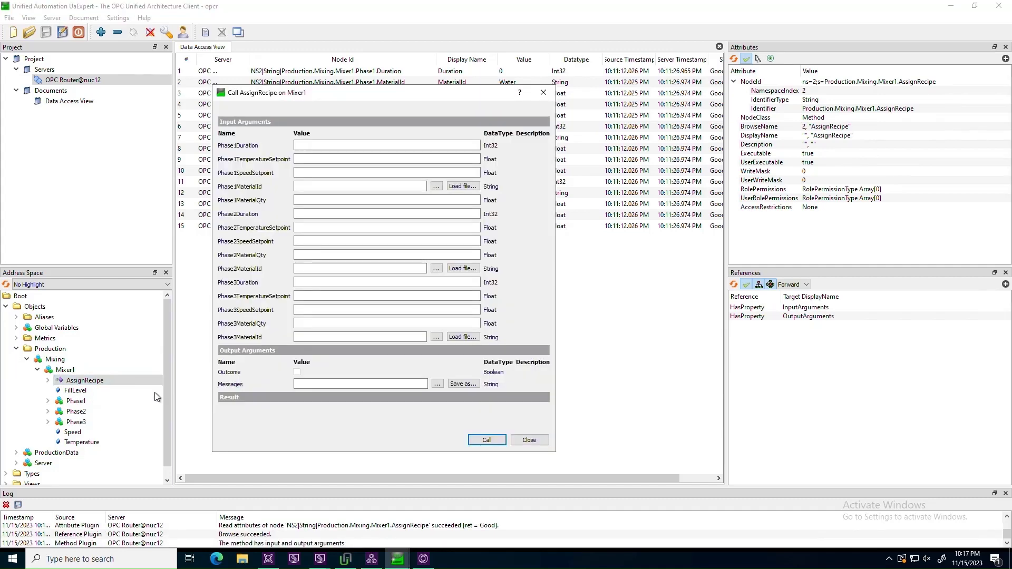
left_click(307, 160)
left_click(304, 174)
left_click(304, 188)
left_click(305, 191)
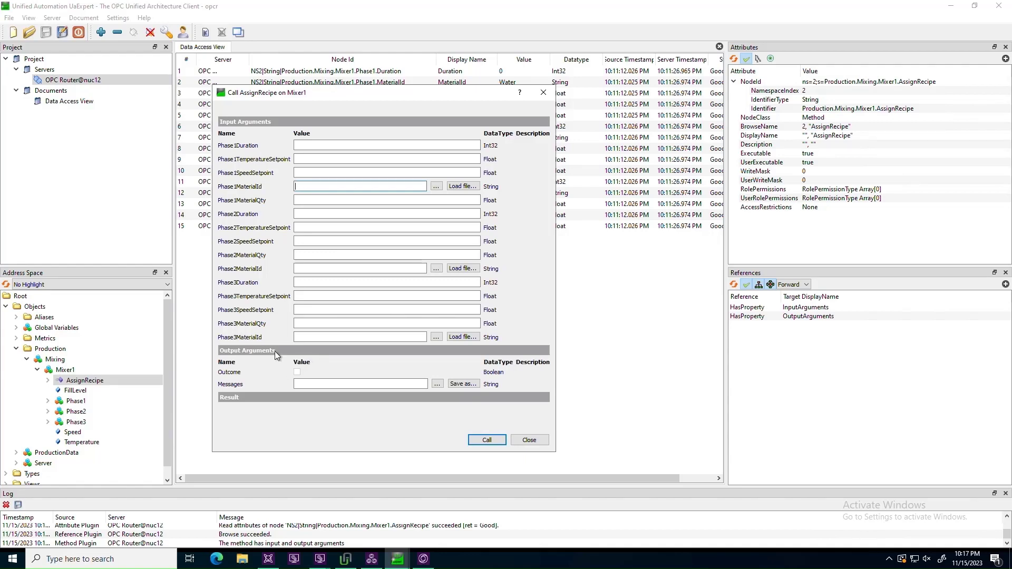
- Close the AssignRecipe call form without calling it and select the Mixer1 instance in the IDE deployment
left_click(519, 441)
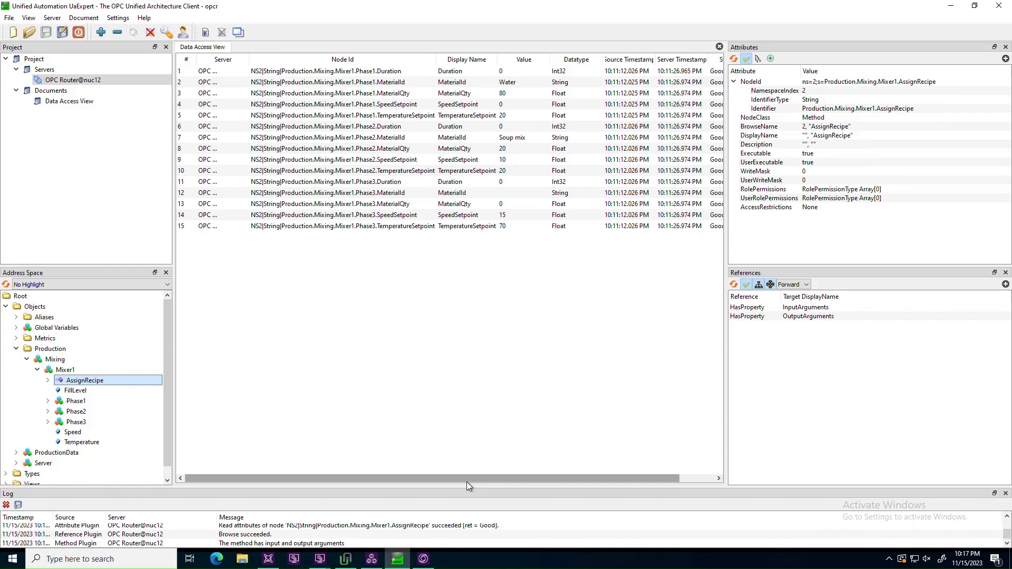
left_click(268, 565)
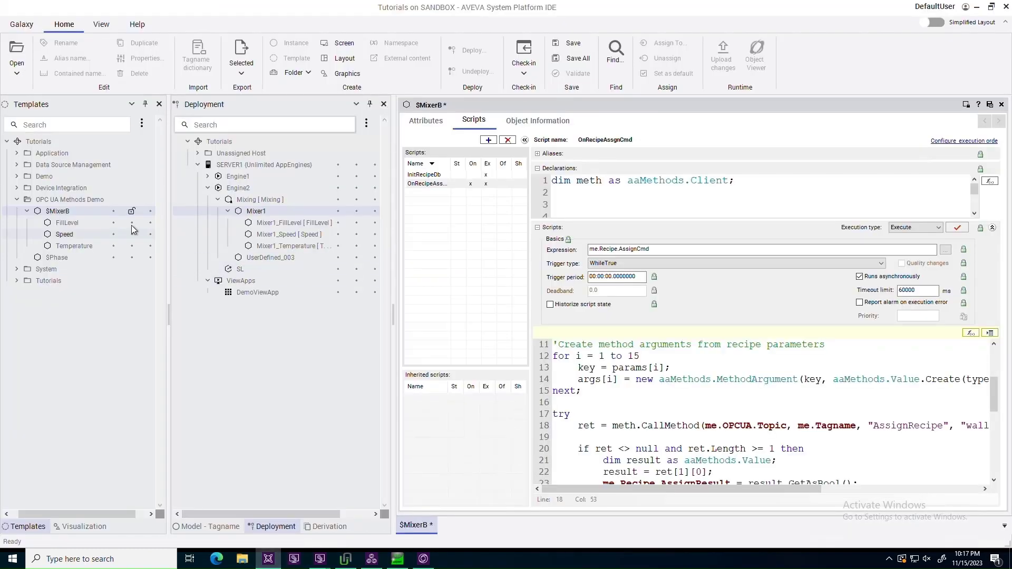
left_click(266, 222)
left_click(206, 213)
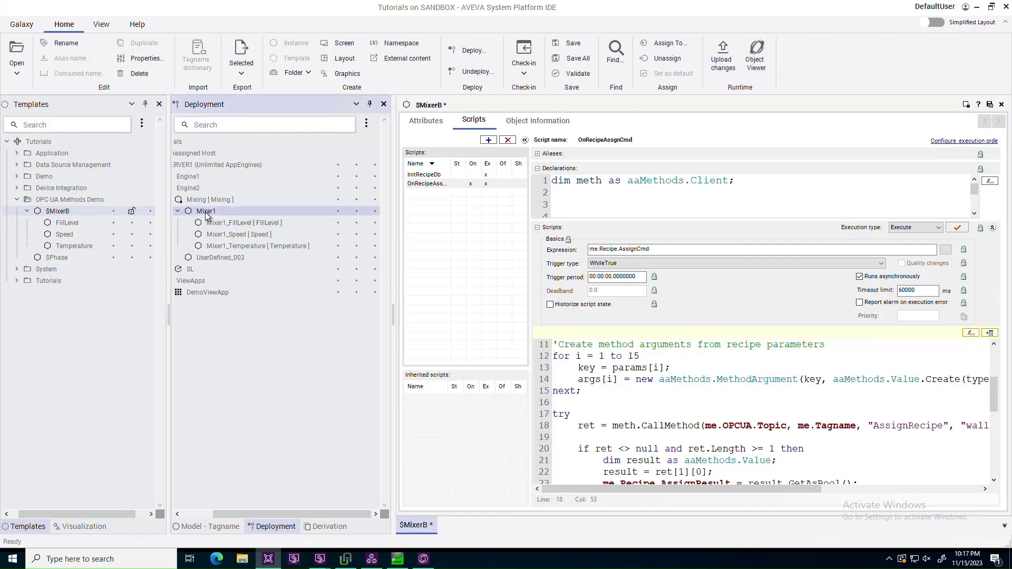
left_click(48, 213)
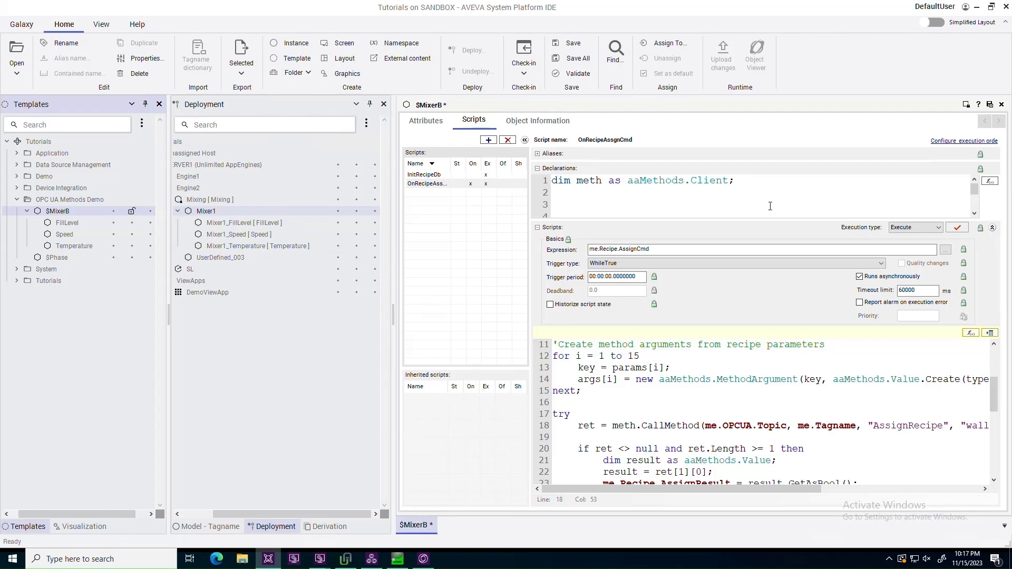
- Review the script's aaMethods.Client declaration, MethodArgument constructor and meth.CallMethod AssignRecipe call
left_click_drag(738, 180, 543, 182)
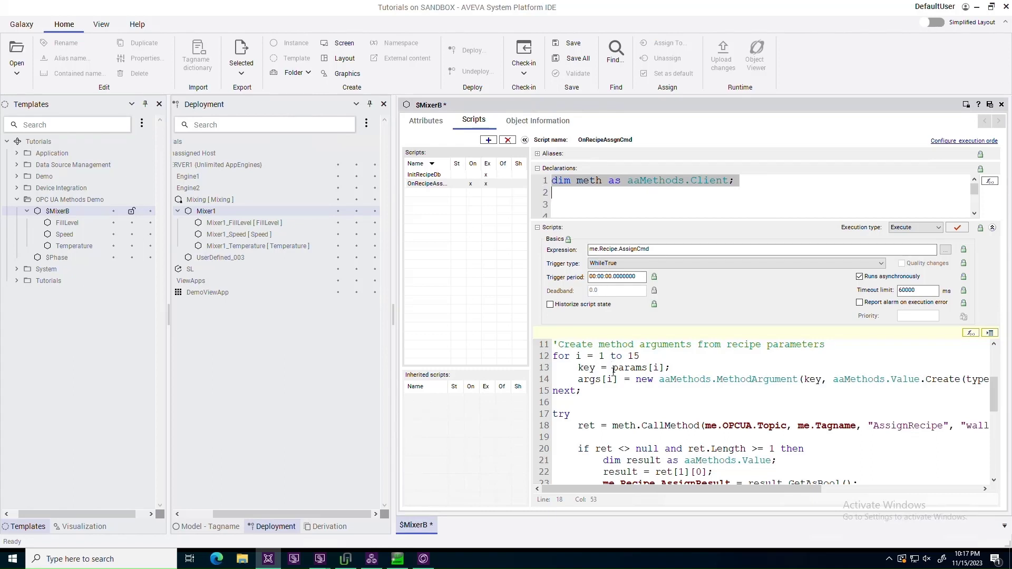
left_click(652, 408)
scroll(642, 395, "down", 1)
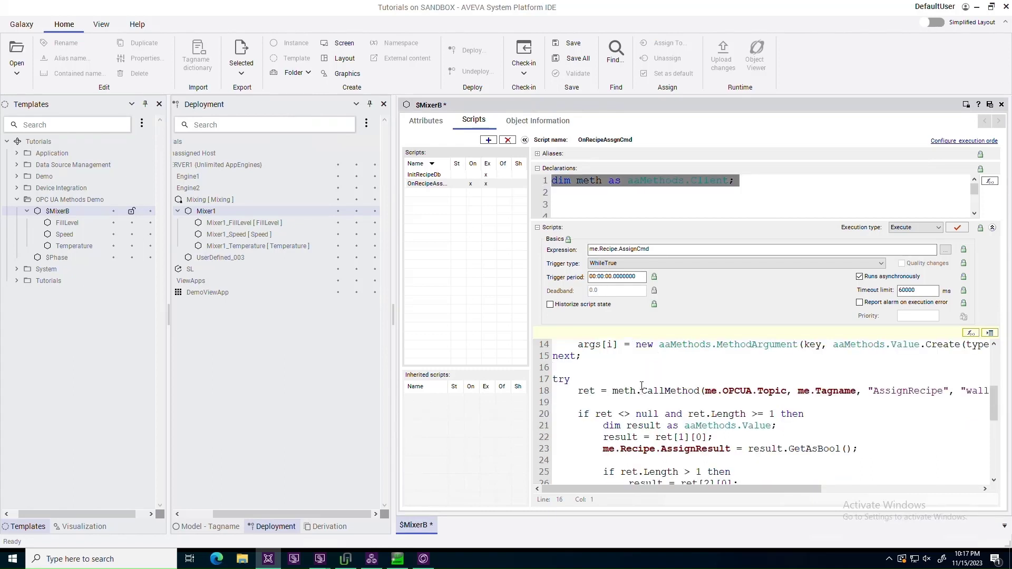
scroll(642, 386, "up", 1)
left_click_drag(663, 385, 802, 384)
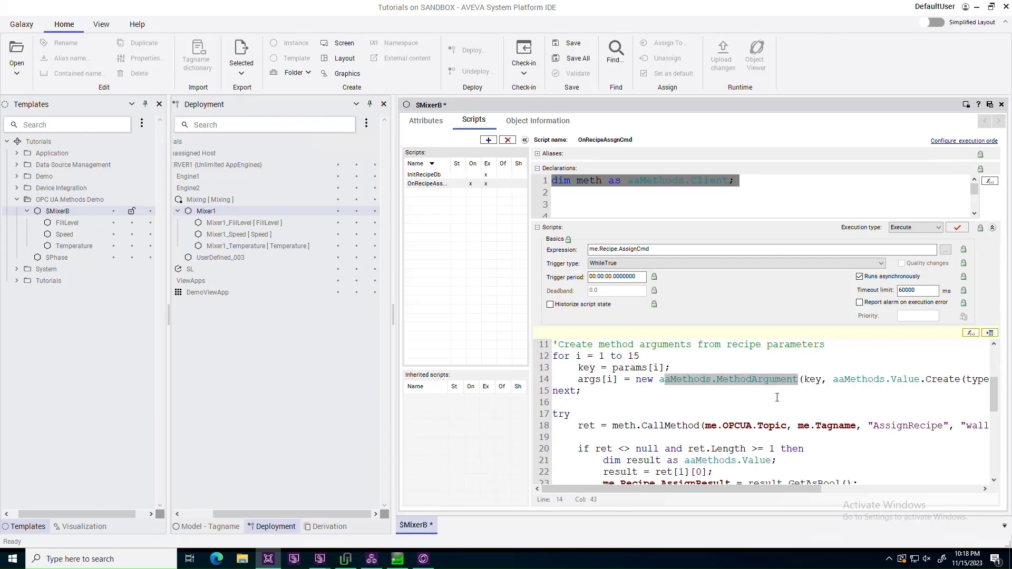
left_click(697, 401)
scroll(696, 398, "down", 1)
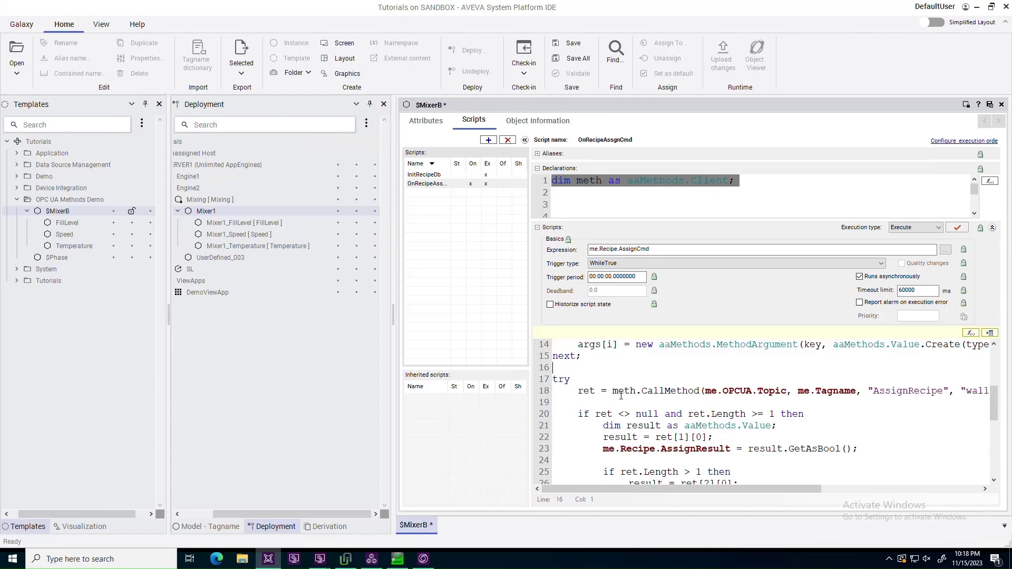
left_click_drag(612, 395, 863, 395)
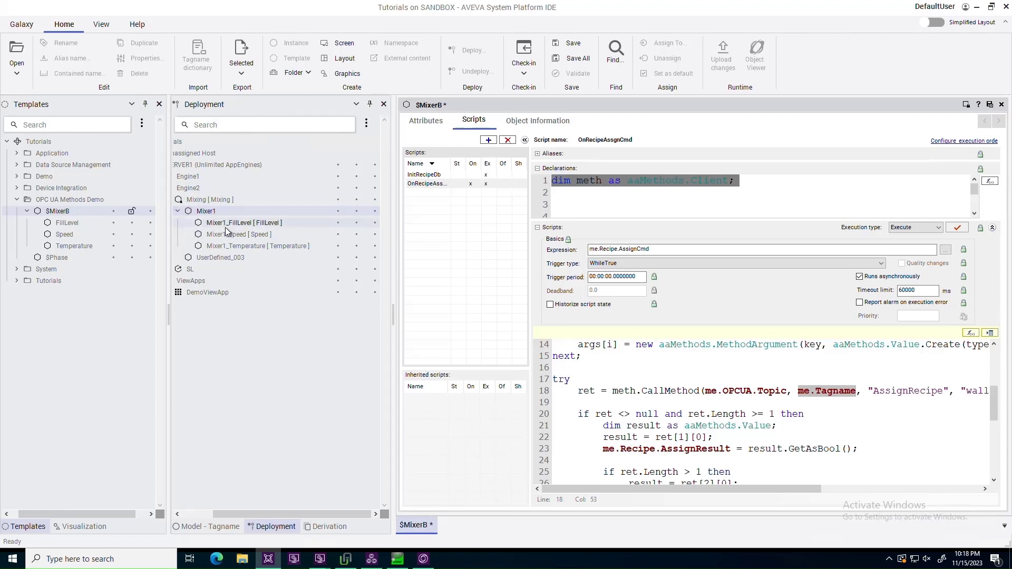
left_click_drag(873, 393, 947, 395)
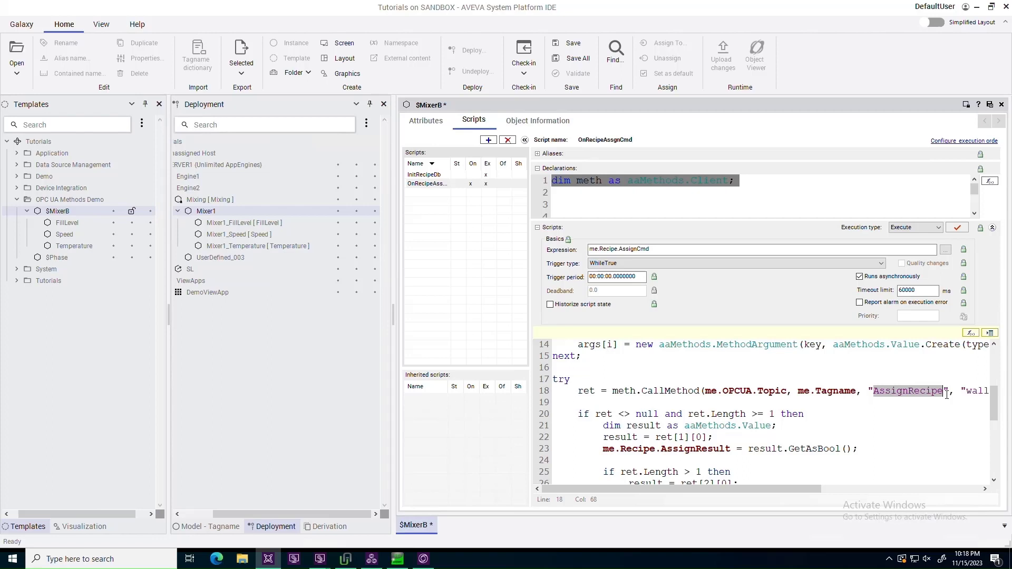
- Review the result.GetAsBool and GetAsString checks, then preview $MixerB's Graphic_001 content
scroll(741, 390, "down", 1)
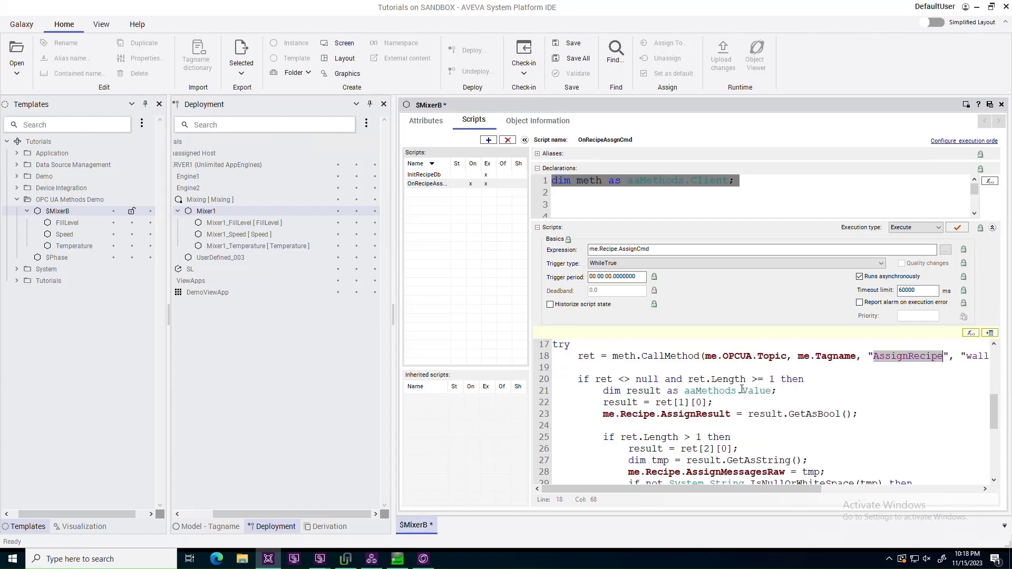
scroll(742, 390, "down", 1)
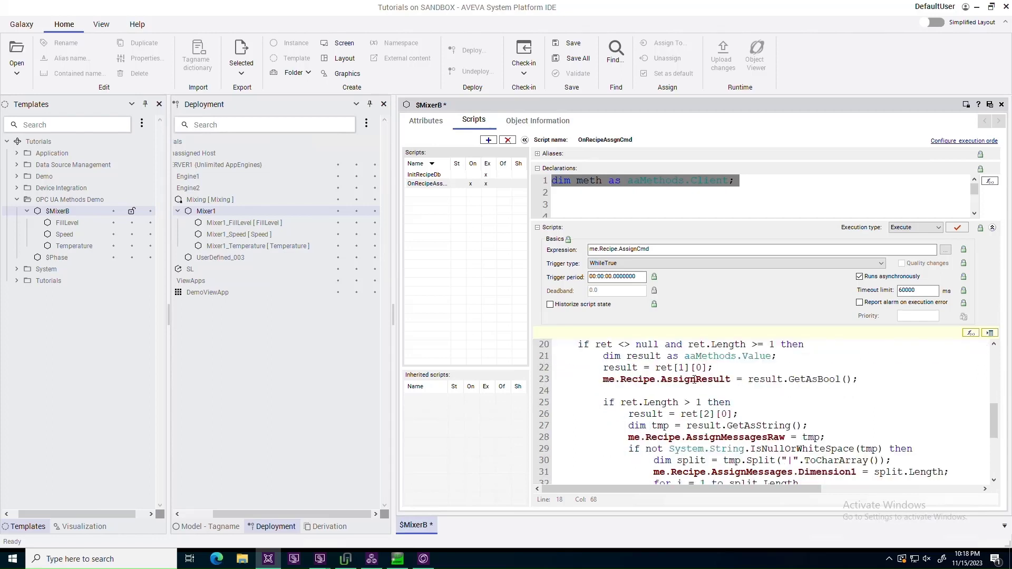
left_click_drag(748, 381, 836, 385)
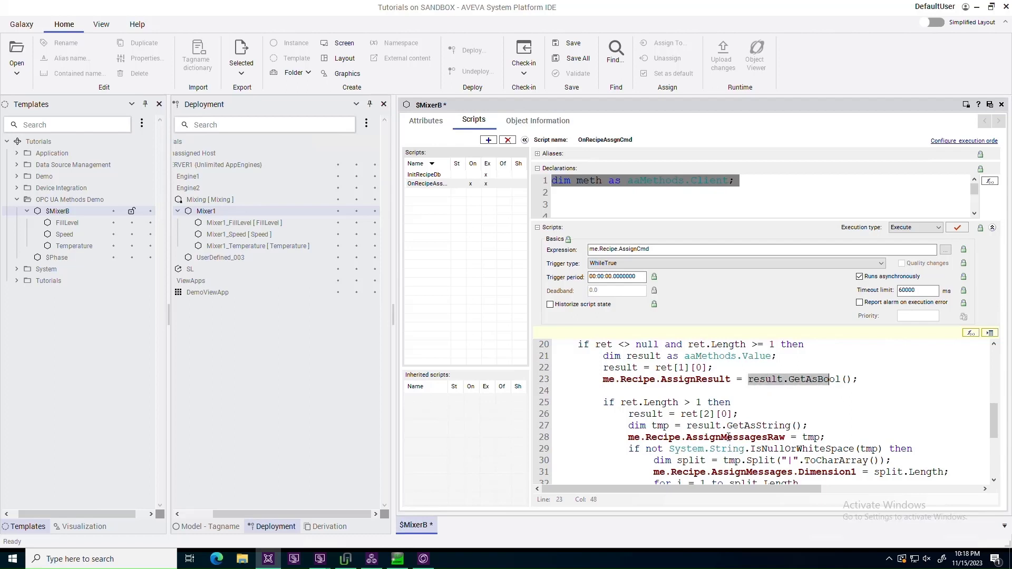
left_click_drag(688, 430, 794, 429)
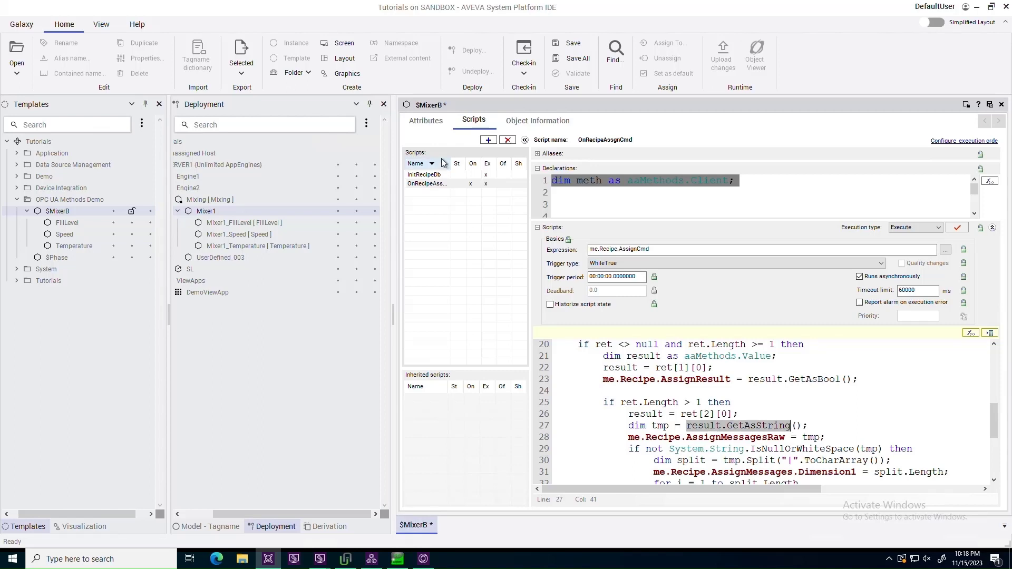
left_click(426, 122)
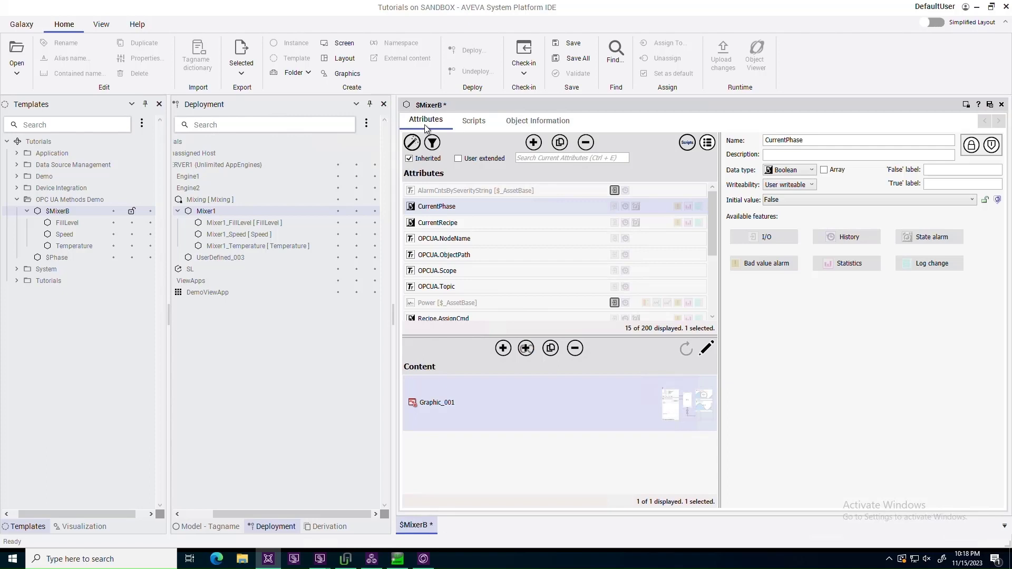
left_click(567, 413)
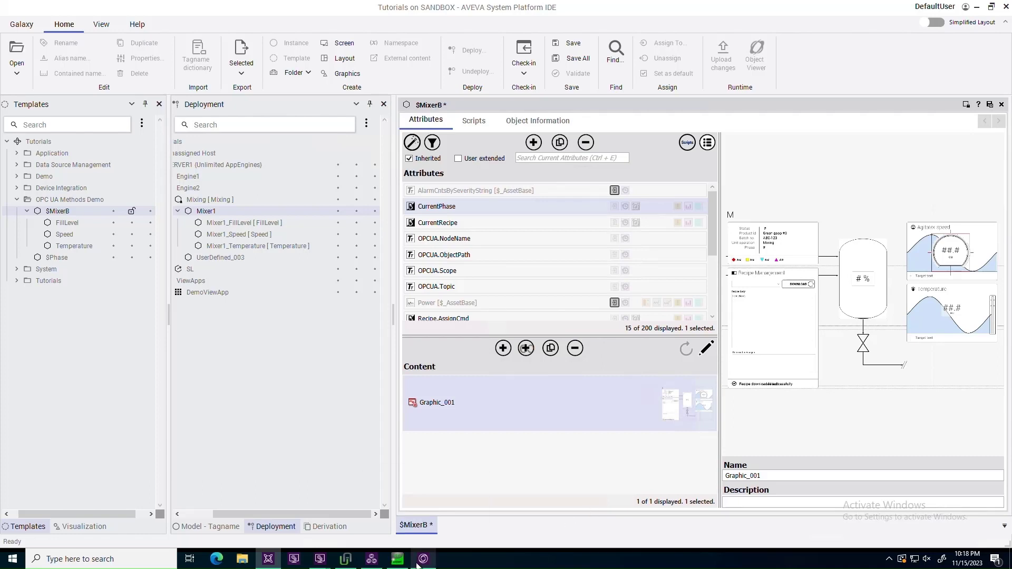
- Download the Instant soup recipe to Mixer1 from the OMI operator screen
mouse_move(416, 564)
left_click(412, 546)
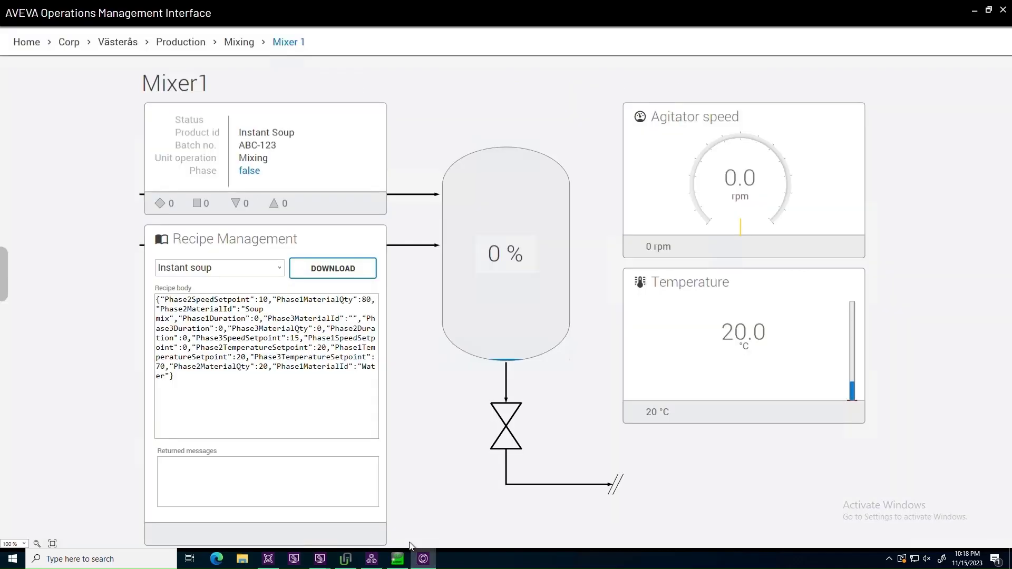
left_click(280, 270)
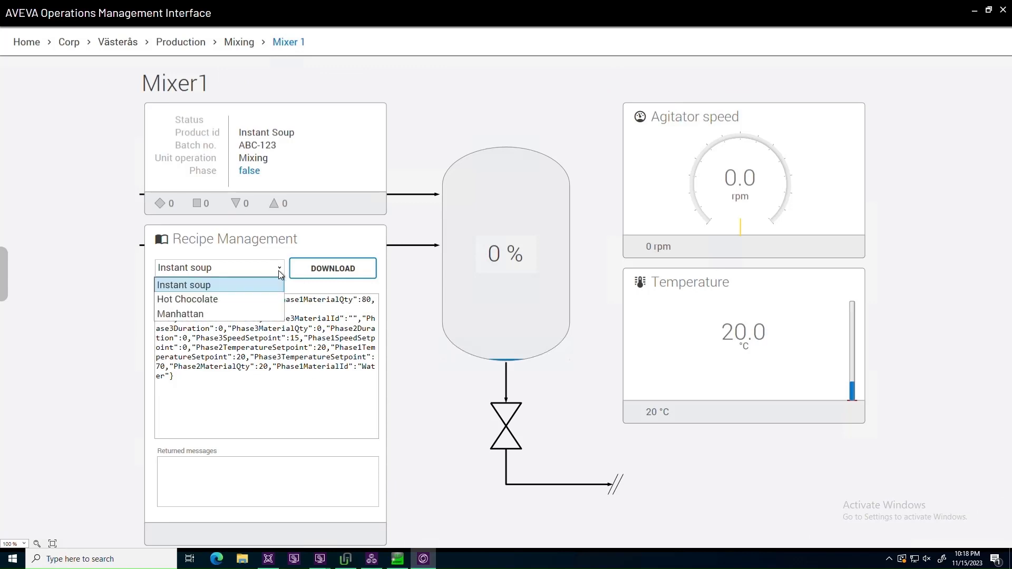
left_click(206, 290)
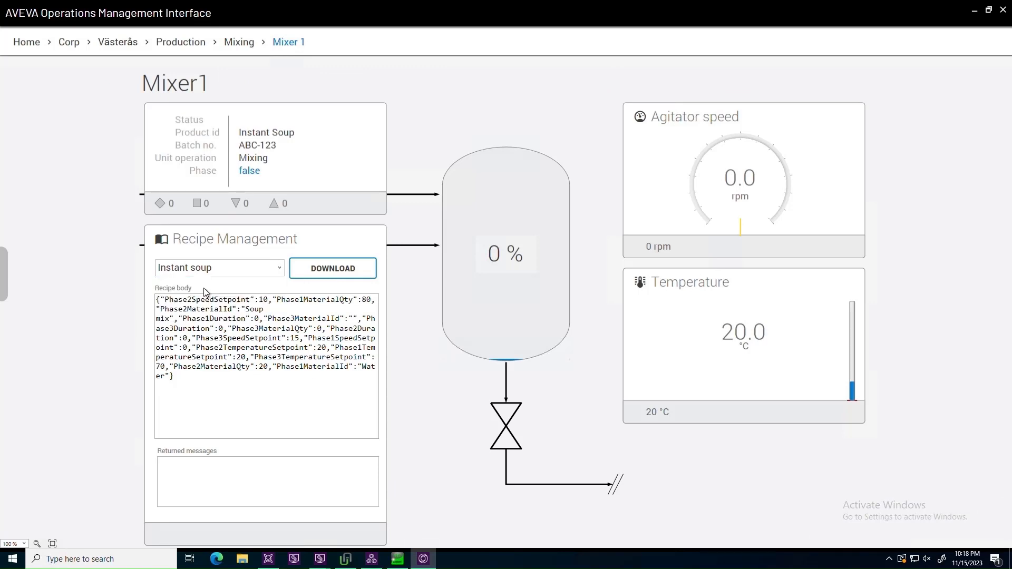
left_click(341, 278)
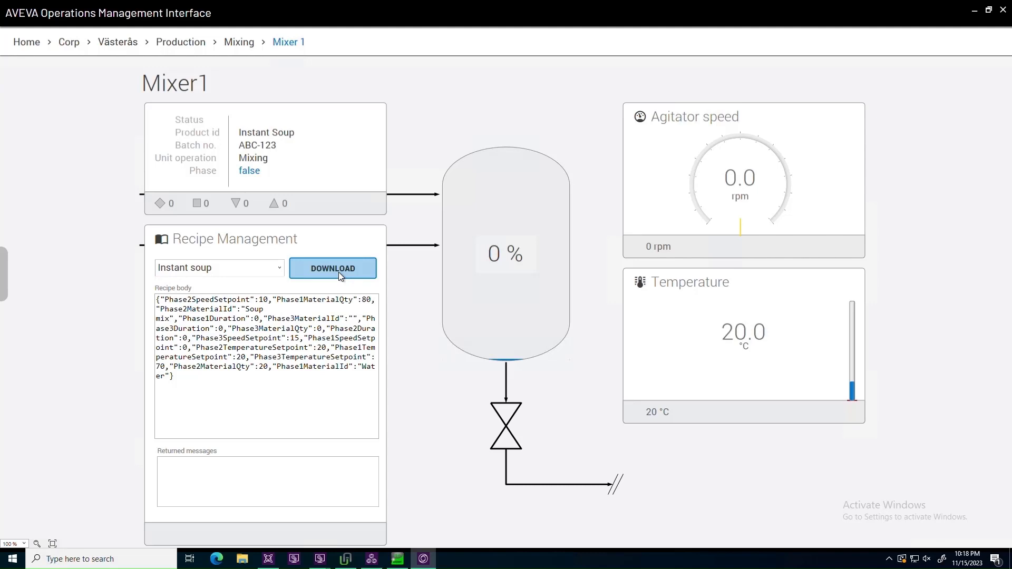
left_click(338, 272)
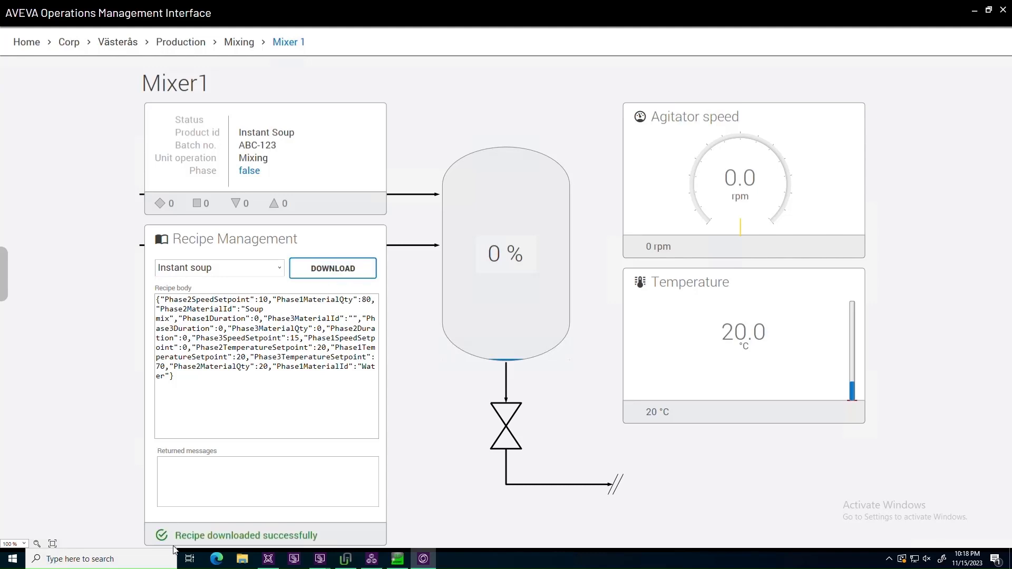
left_click(401, 563)
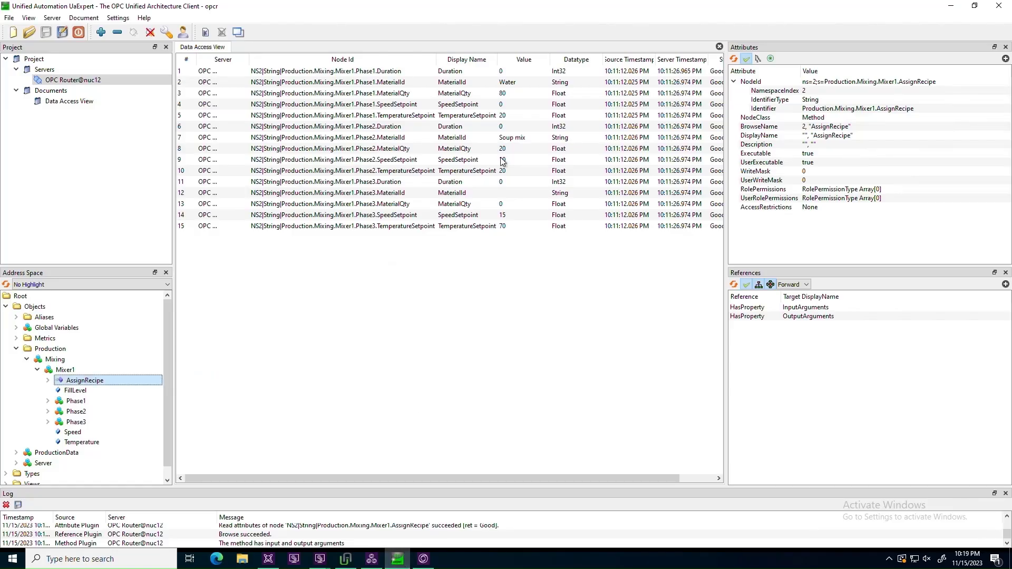
- Verify Phase1 reads Water, 80 and setpoint 20, and Phase2 MaterialId reads Soup mix
left_click(497, 84)
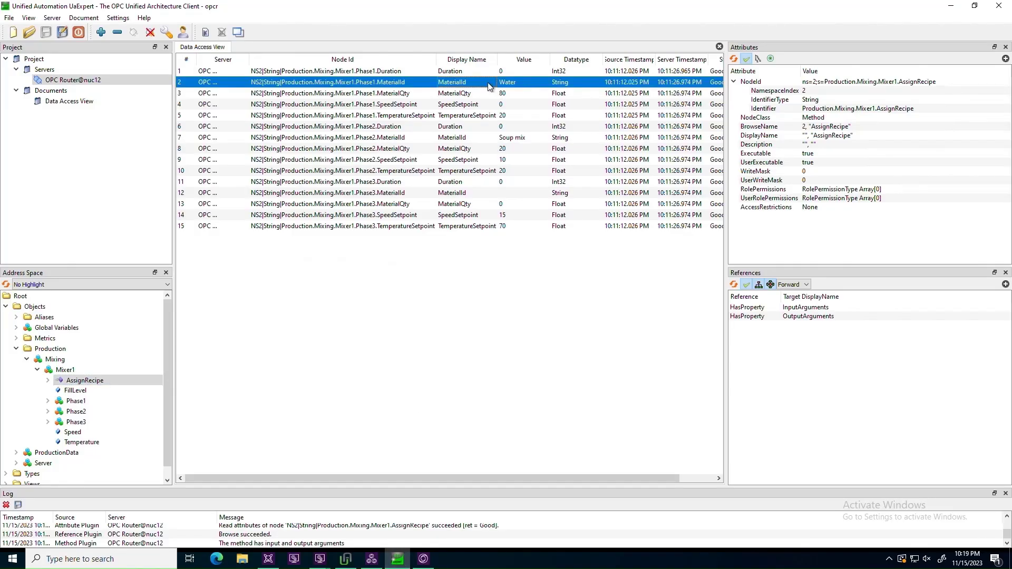
left_click(487, 139)
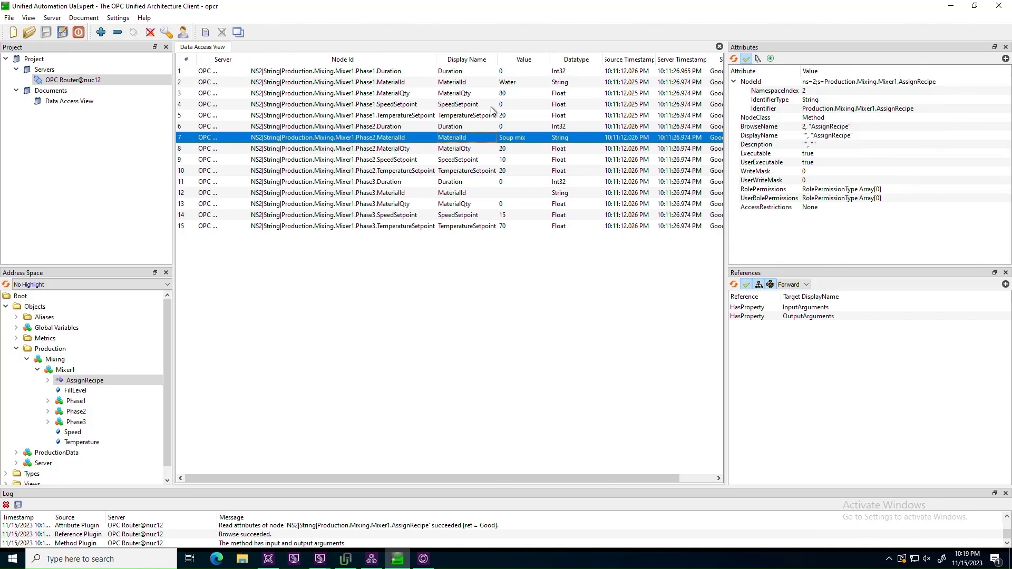
left_click(478, 95)
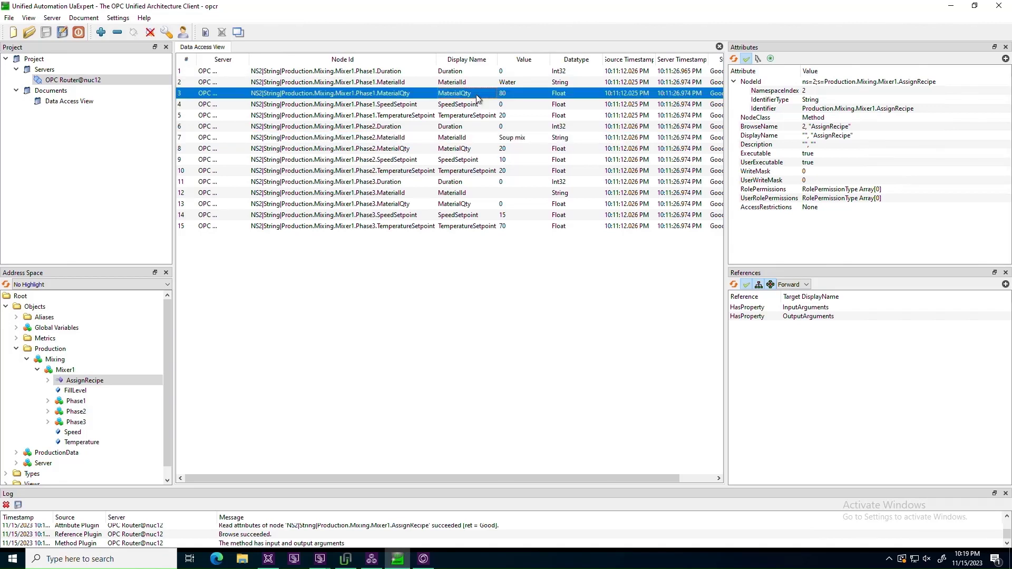
left_click(478, 118)
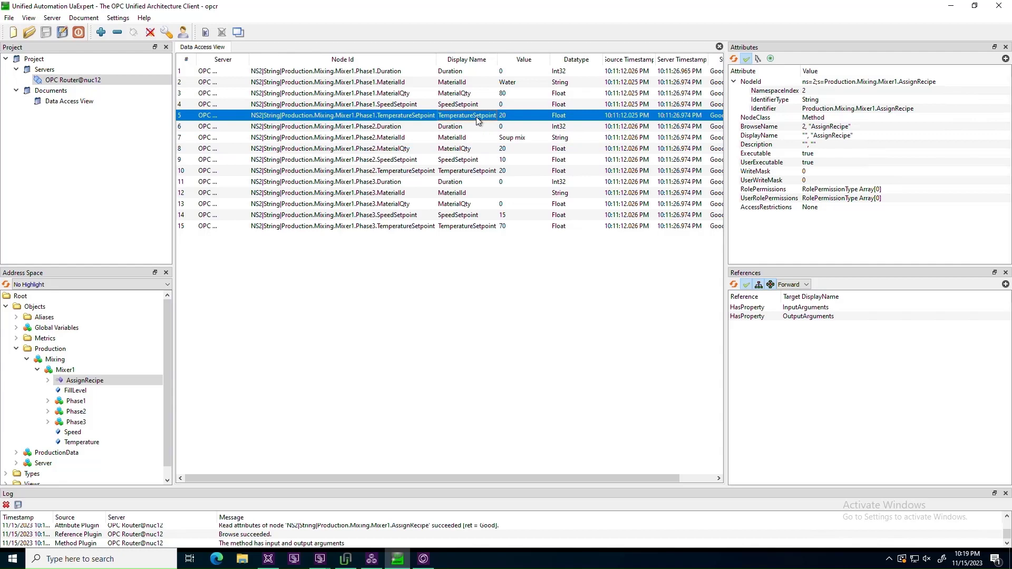
left_click(428, 563)
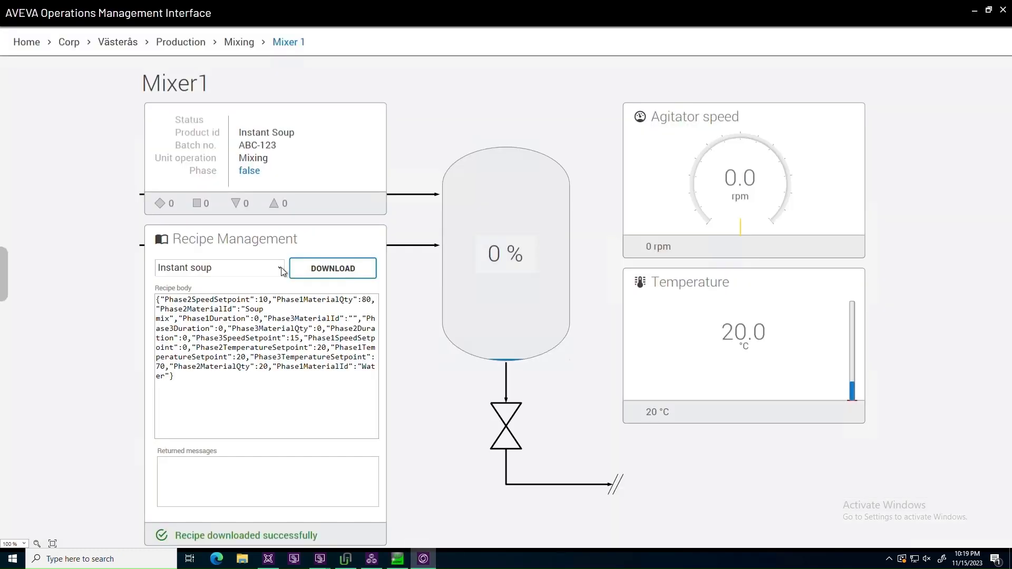
- Download Hot Chocolate to Mixer1 and inspect the Phase 1 Duration error and Phase 3 Speed Setpoint warning
left_click(282, 270)
left_click(197, 301)
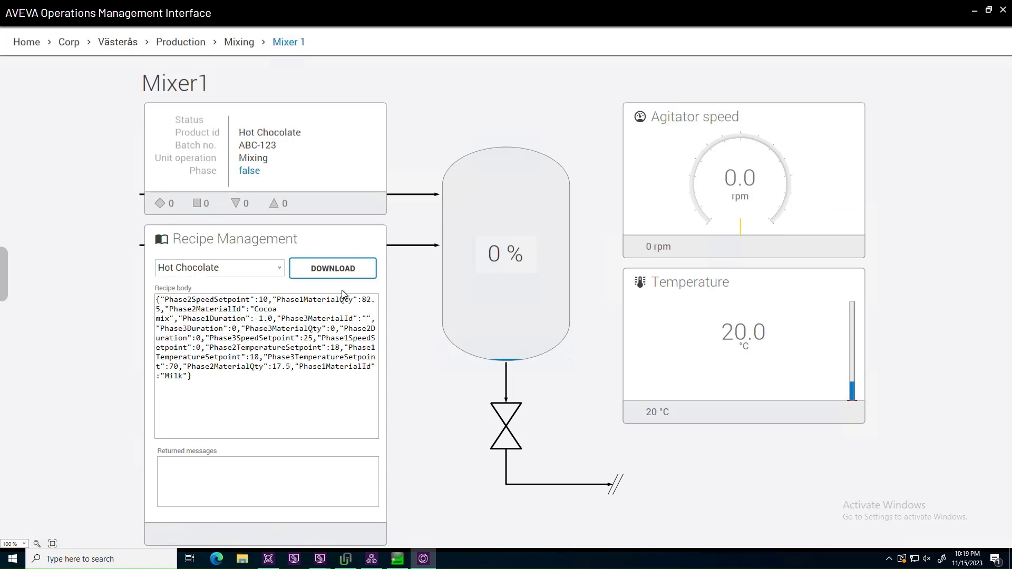
left_click(347, 273)
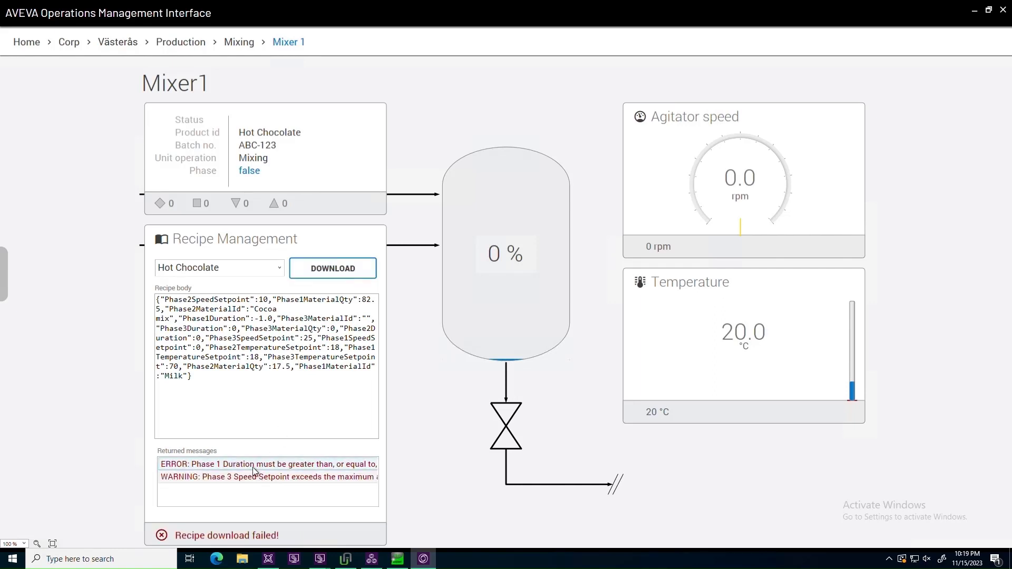
left_click(229, 465)
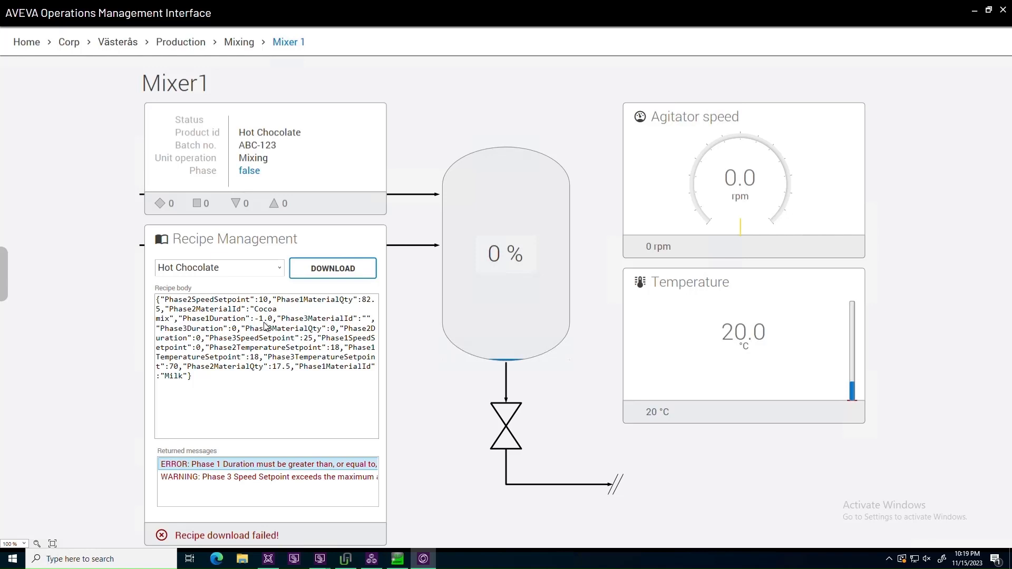
left_click(259, 478)
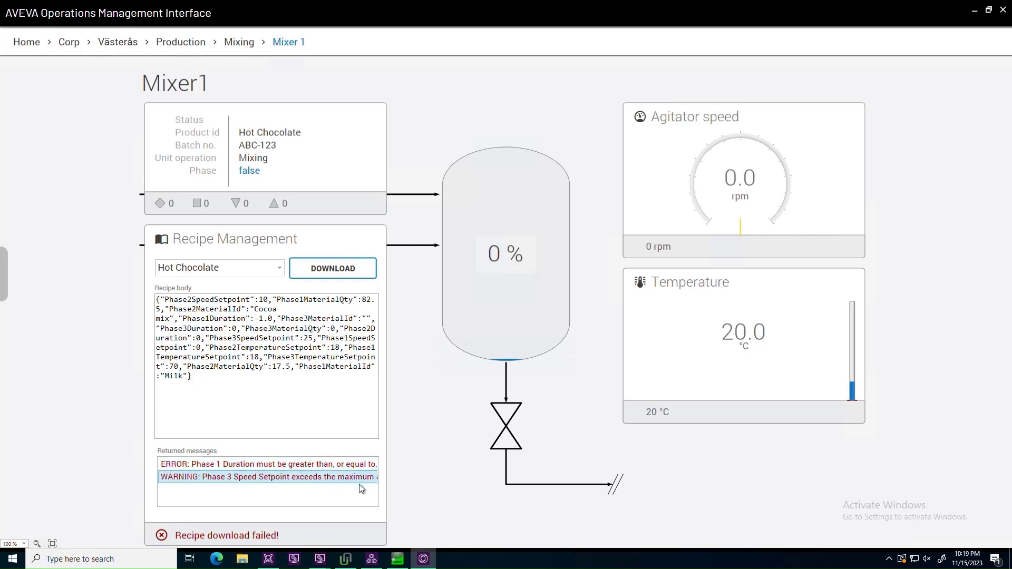